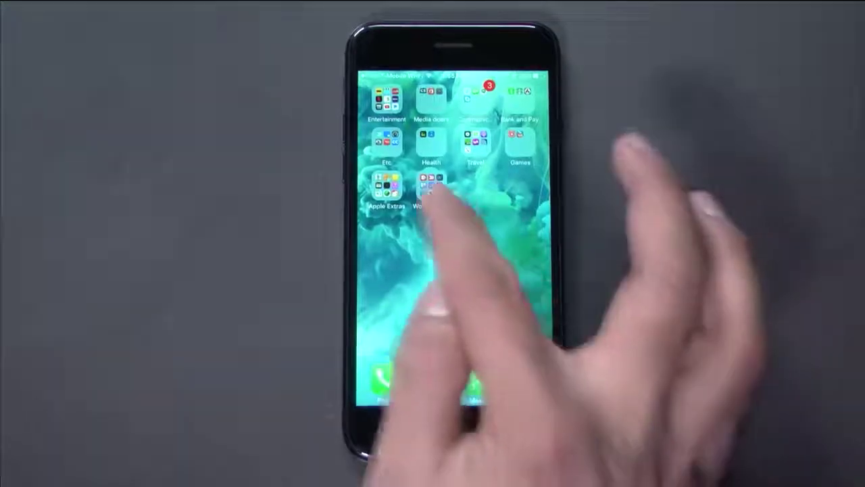
- Launch Microsoft Flow from the phone's Work Related folder and page through the welcome introduction to its final page
click(431, 186)
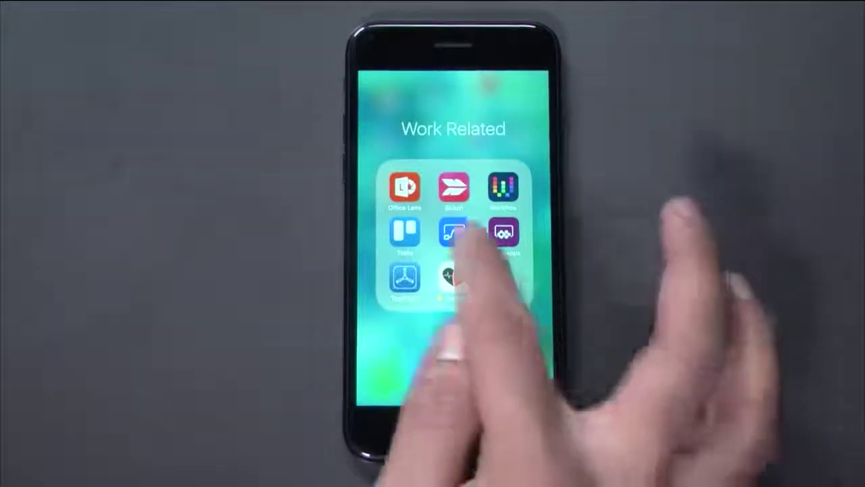
click(452, 232)
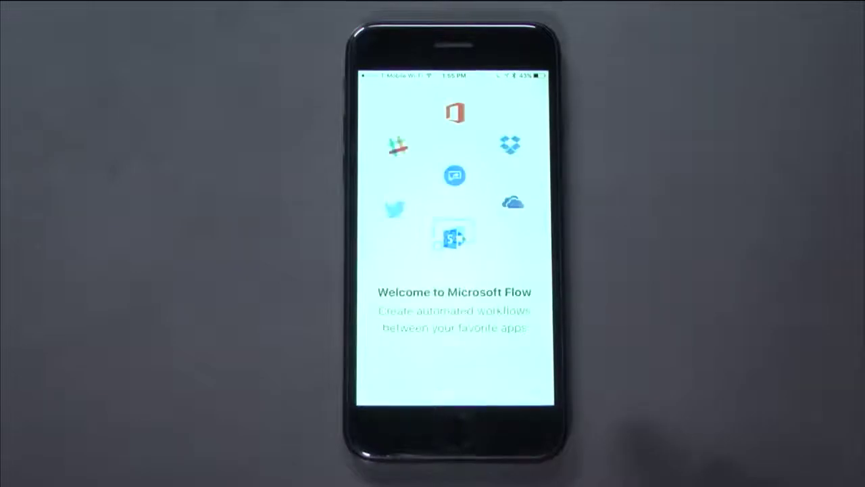
drag(444, 376, 365, 379)
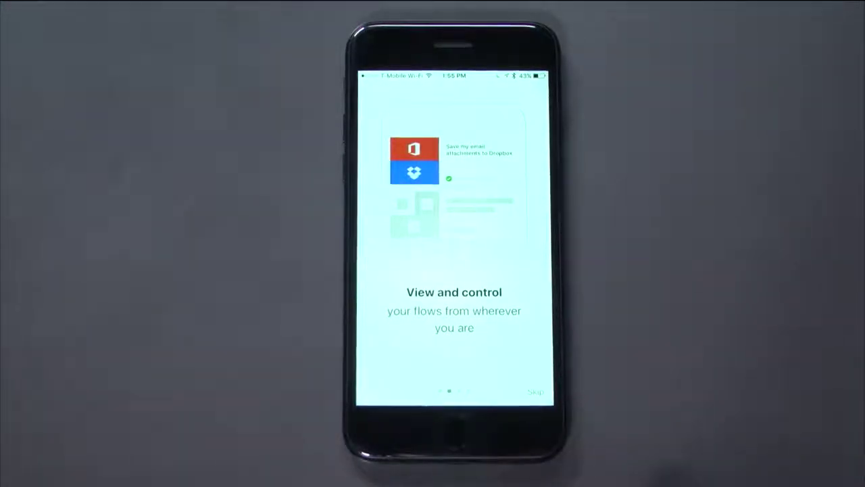
drag(465, 324, 385, 327)
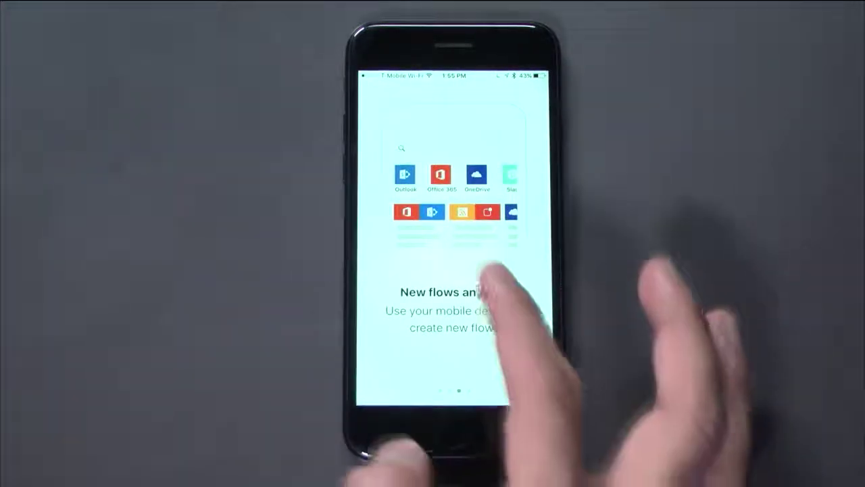
drag(504, 257, 426, 264)
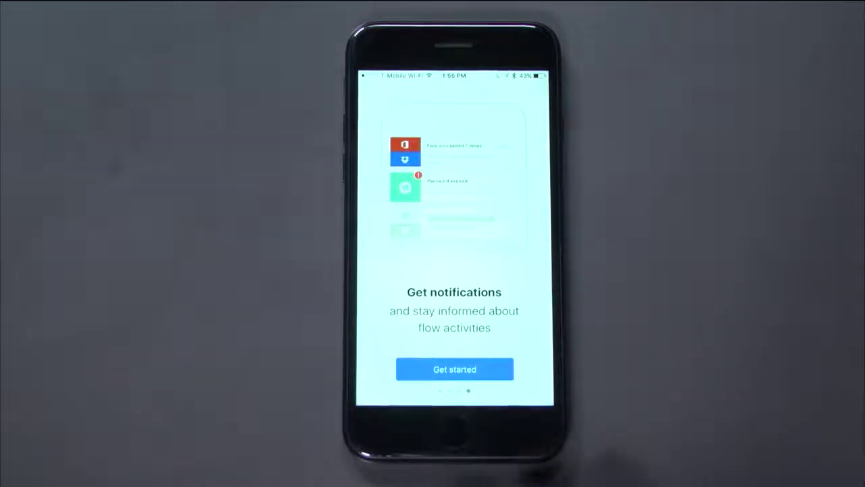
- Get started with the mobile app and enter the work account's e-mail address on the sign-in page
click(454, 369)
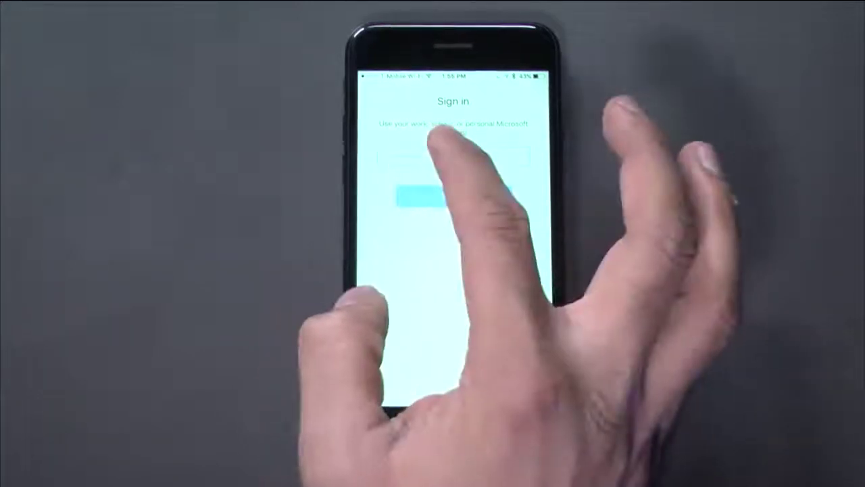
click(451, 156)
text(user@contoso.onmicrosoft.com)
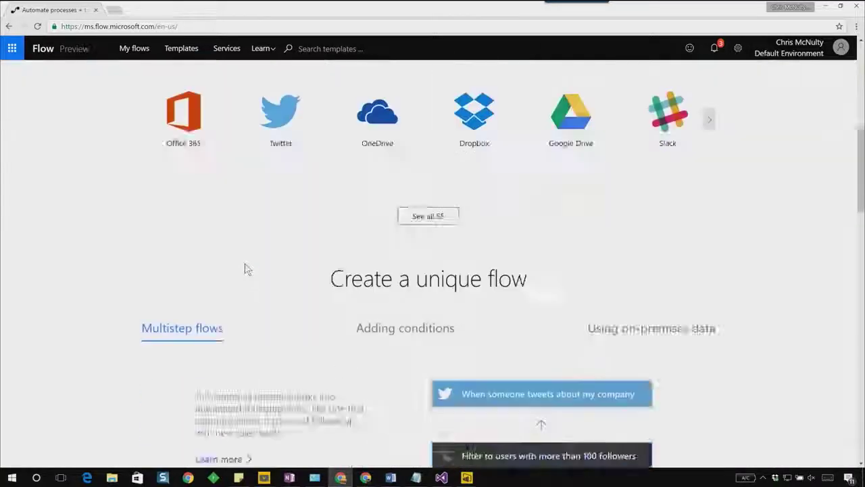
- On the Flow website, find the Notifications templates and open "Get a push notification when you receive an email from your boss"
scroll(248, 269, down, 8)
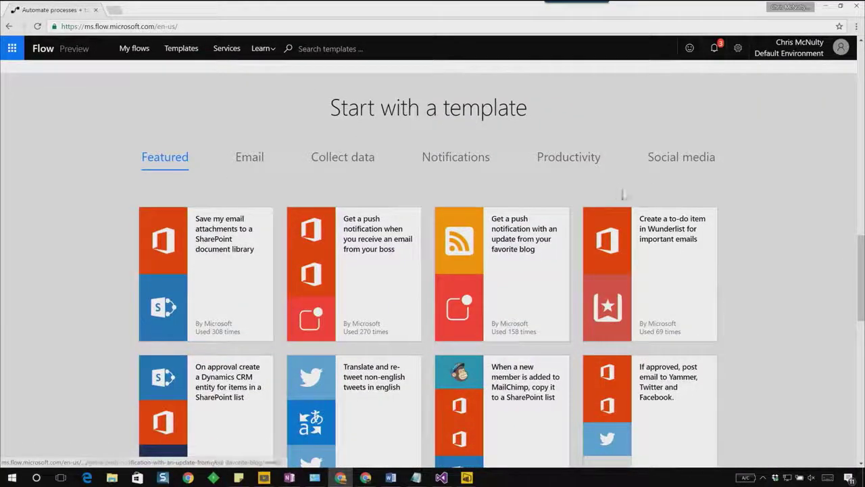
click(450, 158)
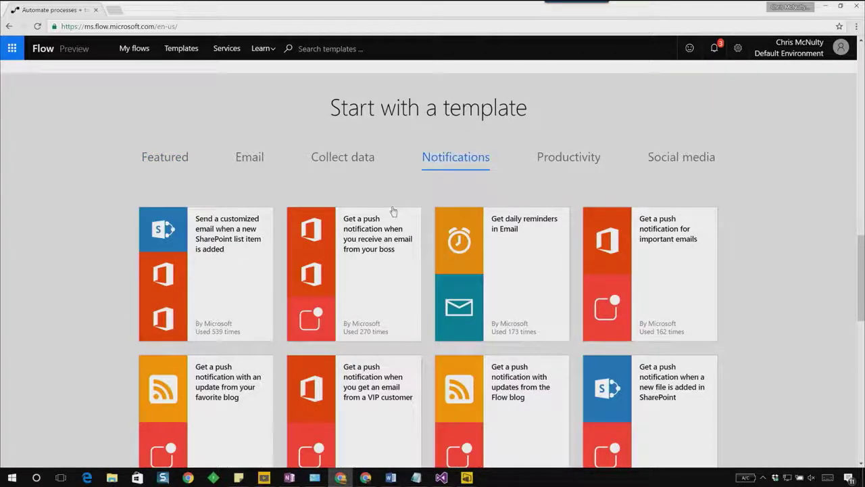
click(352, 277)
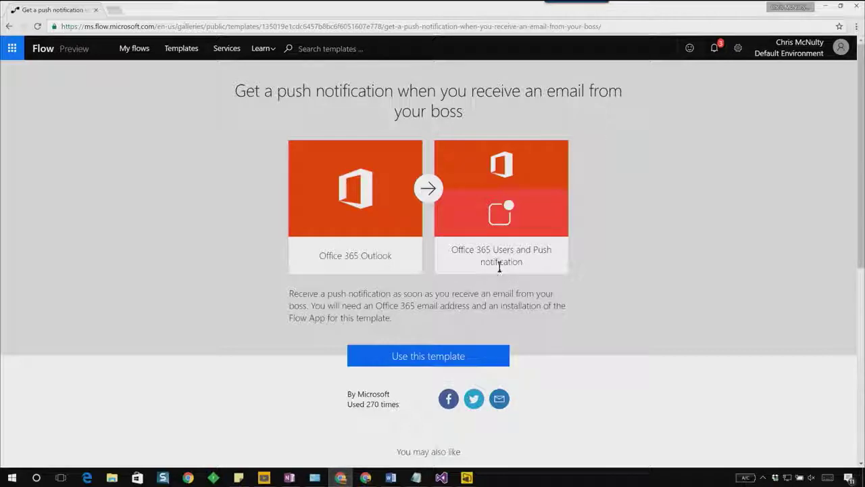
- Use this template with the connected Office 365 Outlook, Office 365 Users and Push notification accounts
click(428, 356)
scroll(427, 345, down, 1)
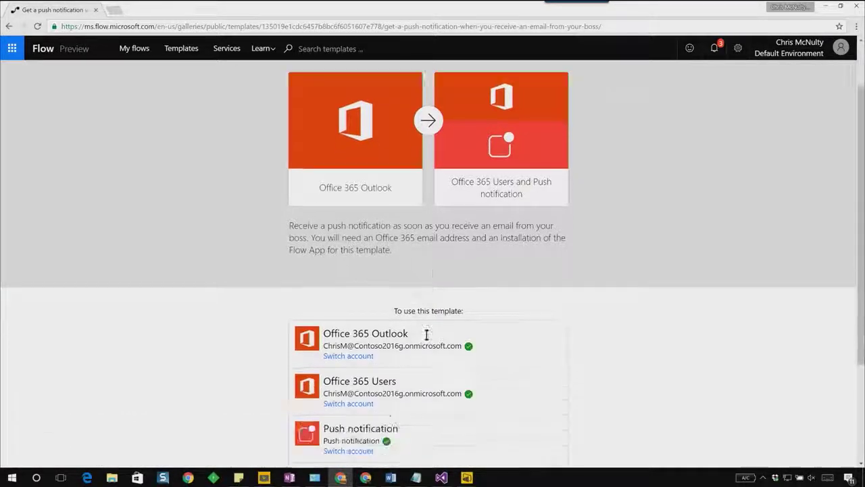
scroll(427, 333, down, 1)
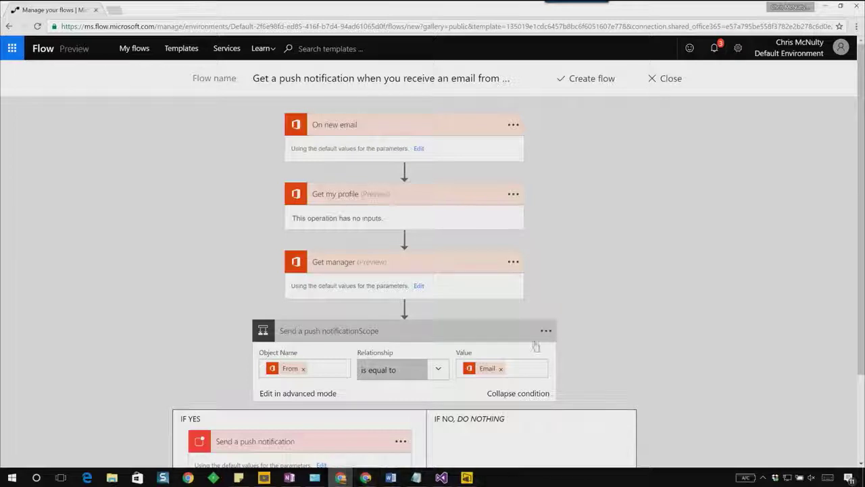
- Open the "Send a push notification" action in the IF YES branch for editing and clear its notification text
scroll(391, 341, down, 3)
click(321, 355)
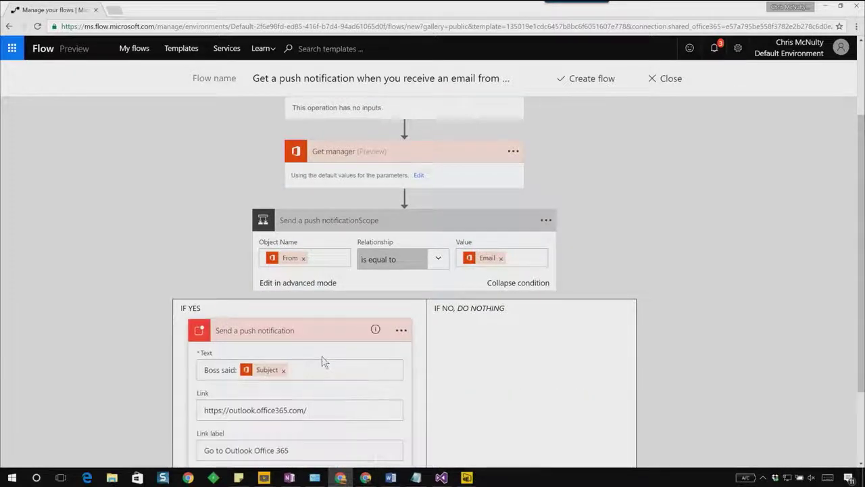
scroll(392, 365, down, 3)
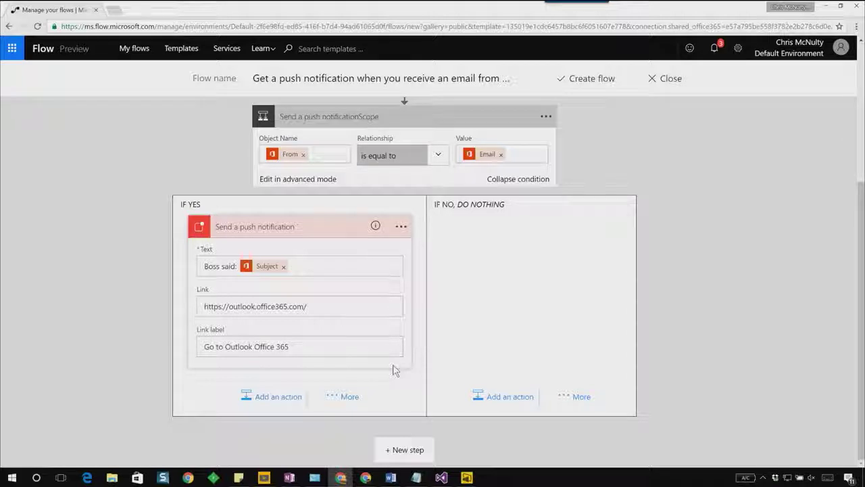
click(328, 262)
key(BackSpace)
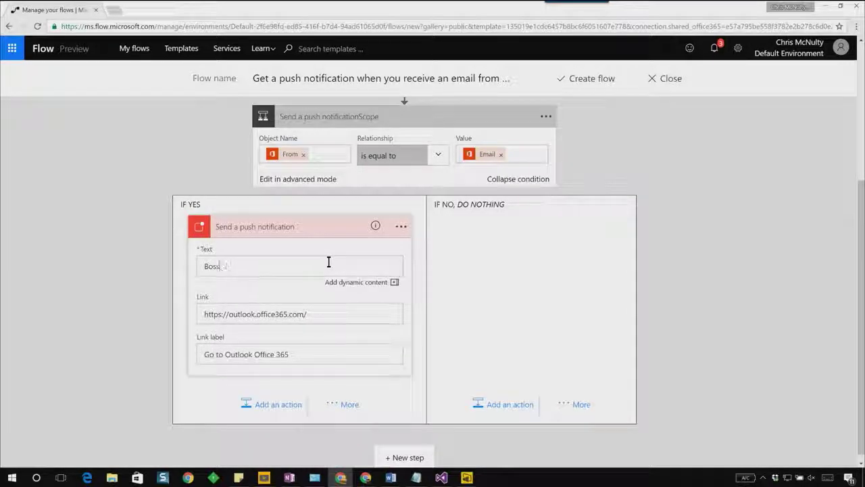
key(BackSpace)
key(BackSpace)
key(BackSpace)
key(BackSpace)
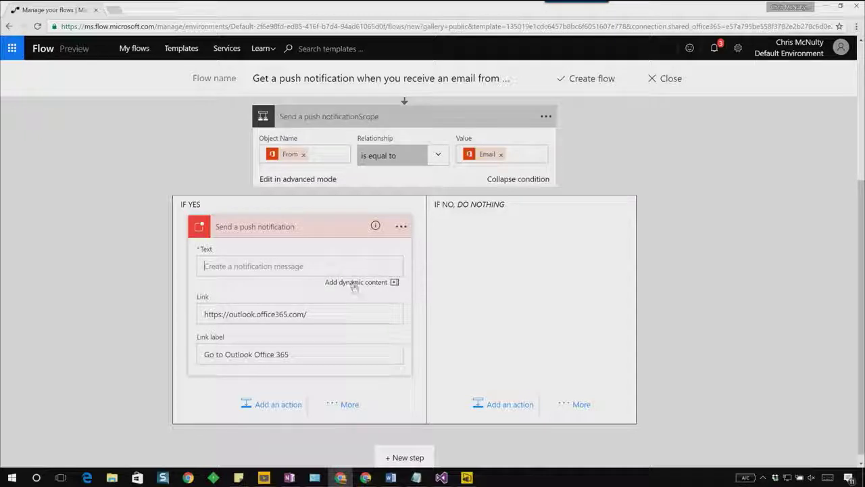
- Enter "New email from" as the notification text, followed by the manager's Given name as dynamic content and a colon
click(354, 282)
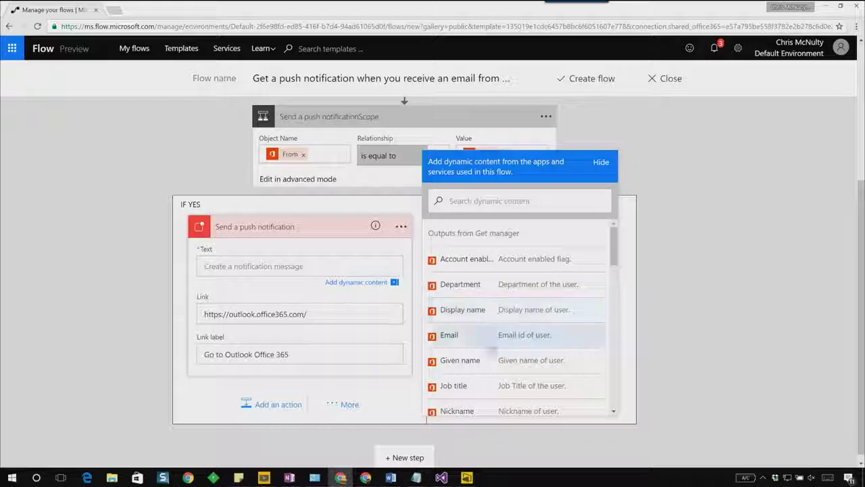
click(500, 362)
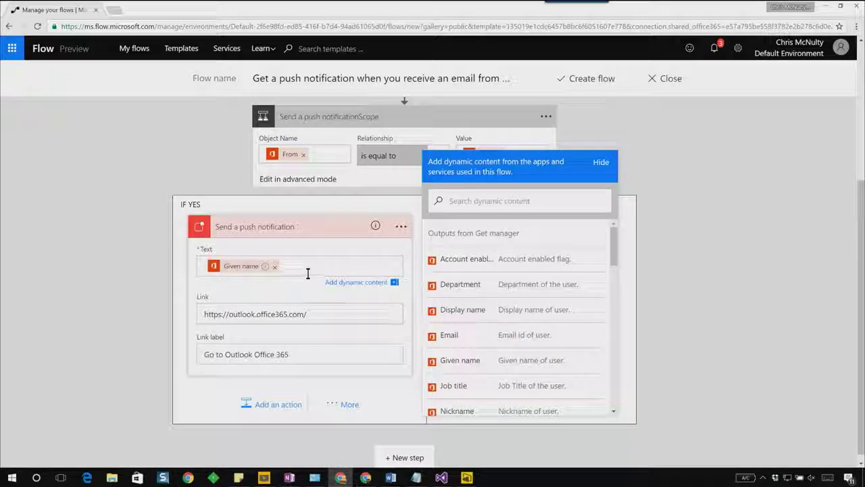
key(BackSpace)
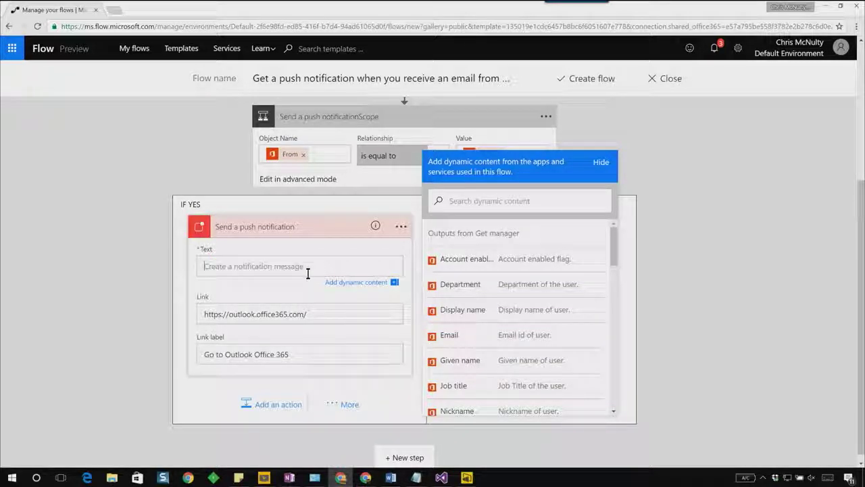
text(New email from)
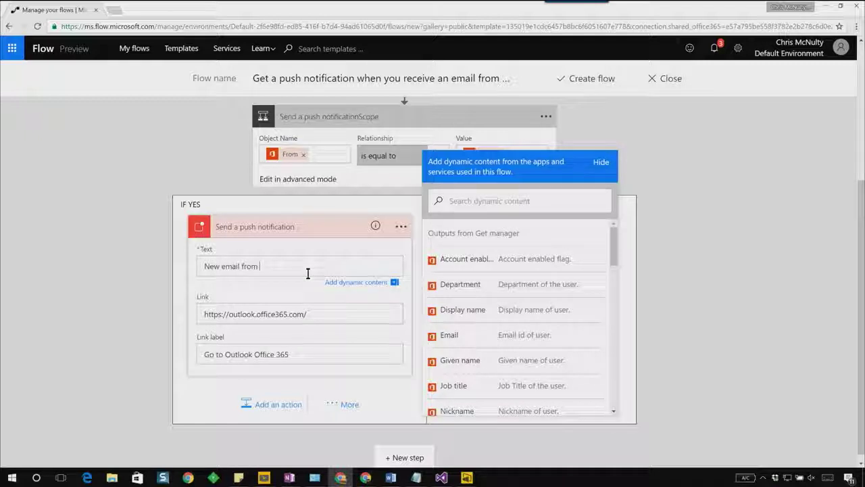
click(481, 367)
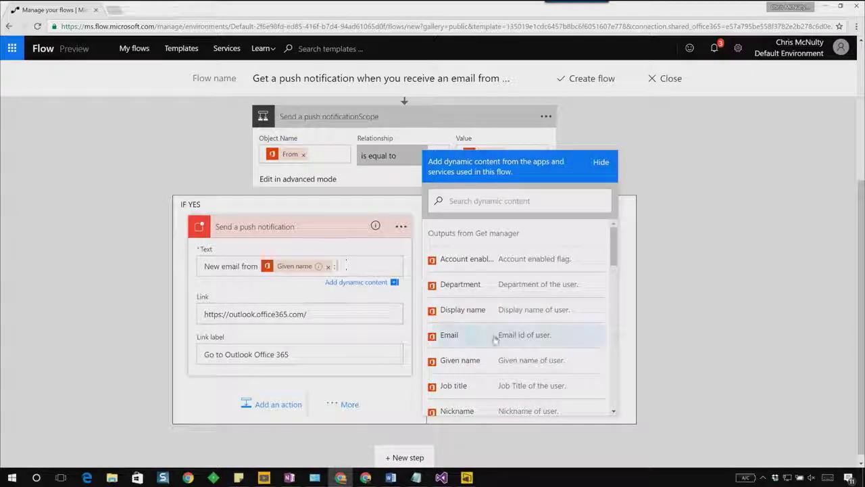
- Search the dynamic content for "subj", append the email's Subject to the notification text and create the flow
scroll(514, 359, down, 2)
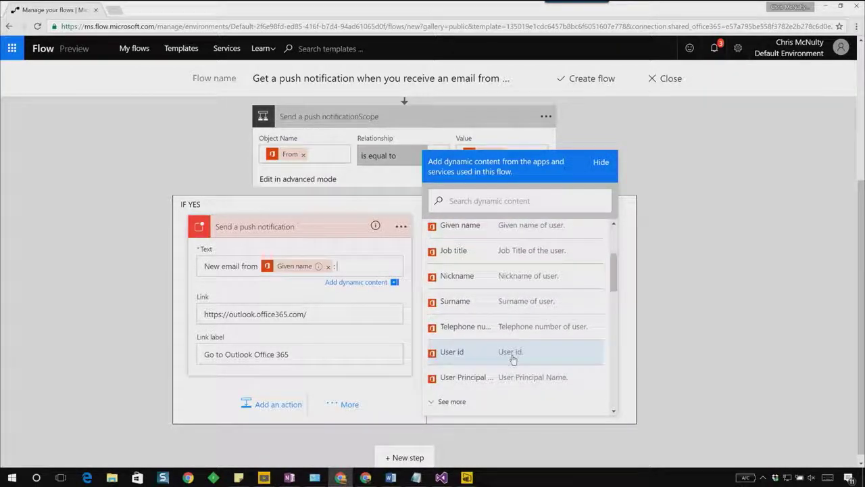
scroll(514, 361, down, 4)
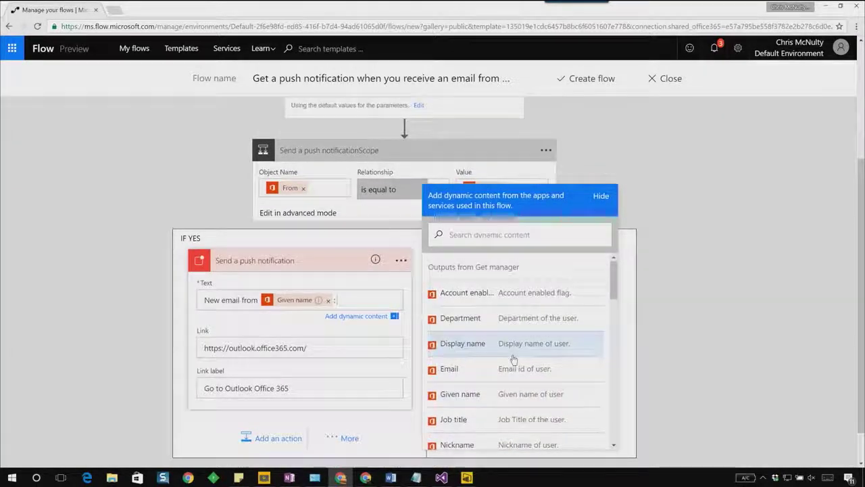
click(490, 235)
text(subj)
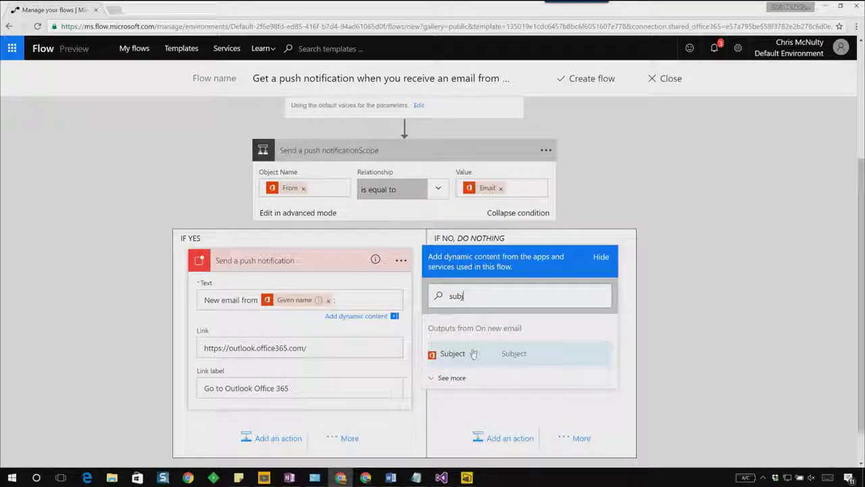
click(474, 353)
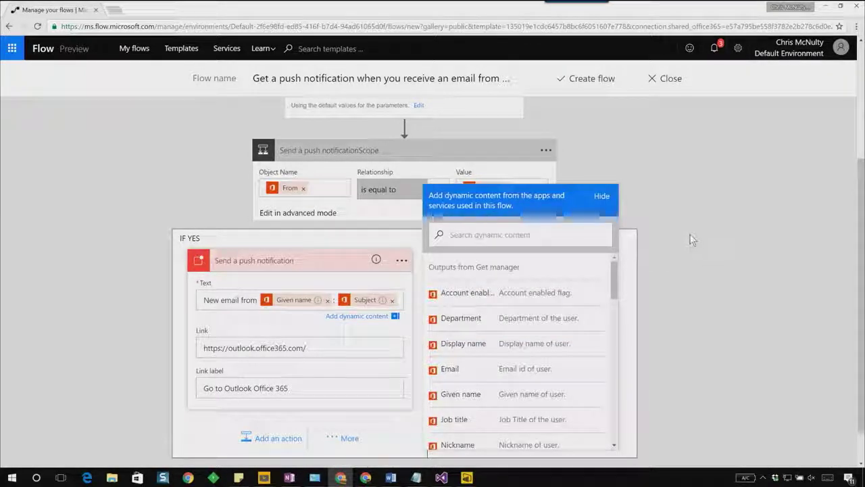
click(587, 79)
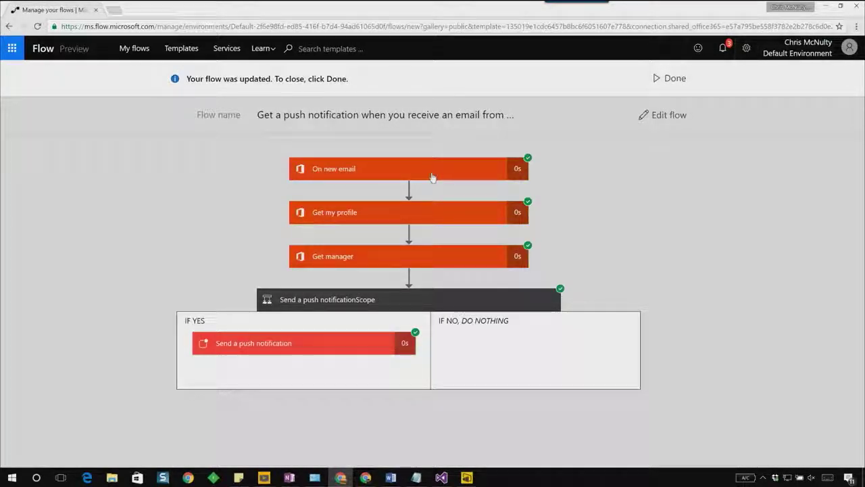
- Examine the run details of the Get my profile, On new email and Get manager steps
click(417, 217)
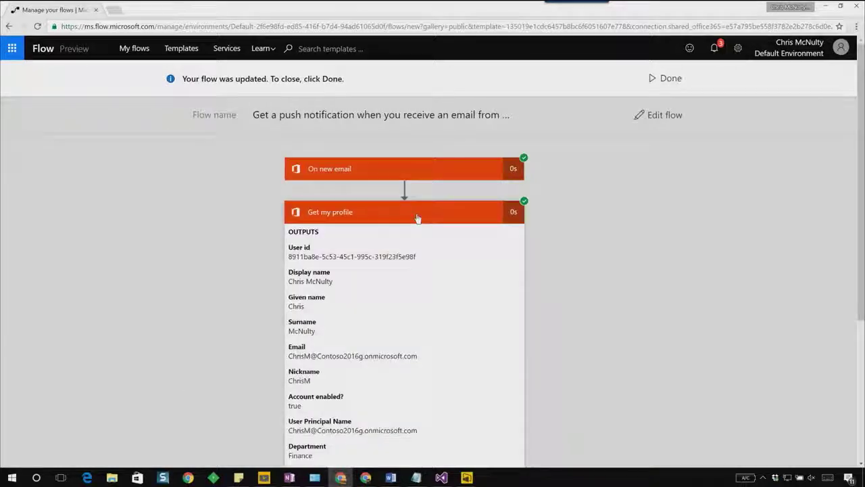
click(418, 174)
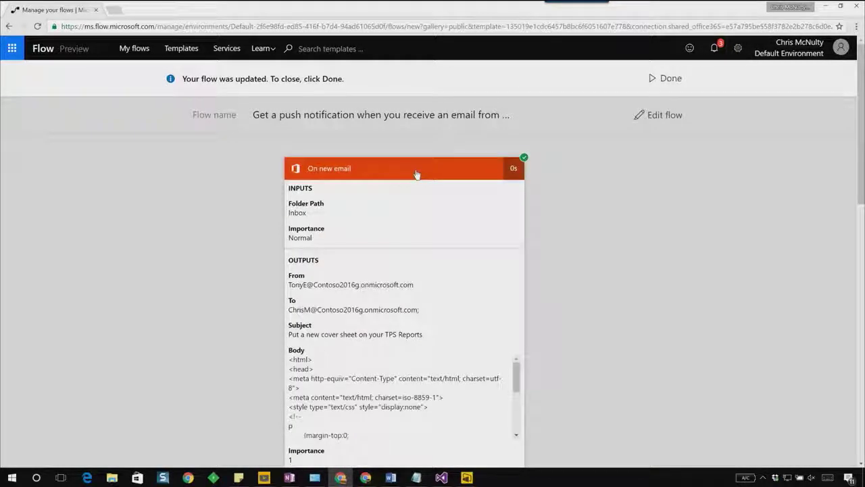
click(418, 174)
click(417, 218)
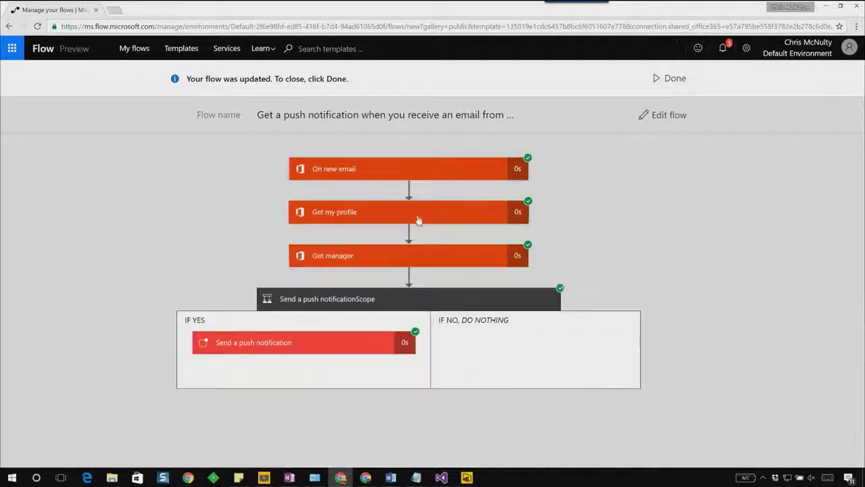
click(405, 254)
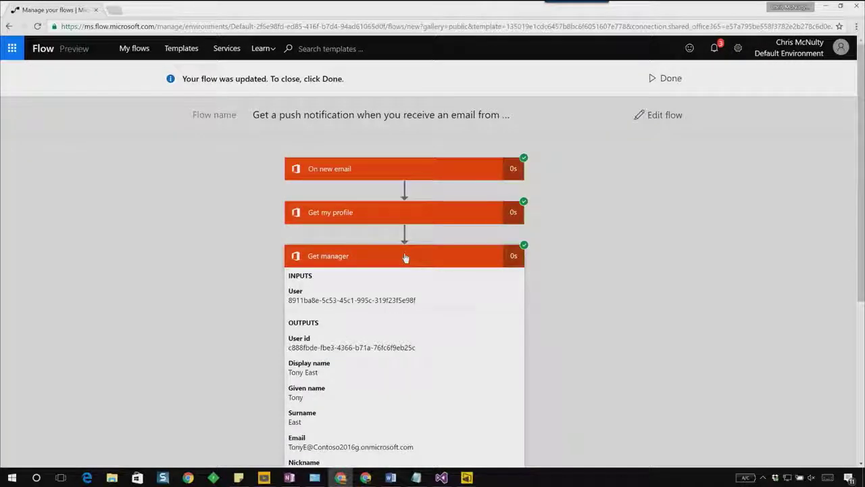
click(405, 257)
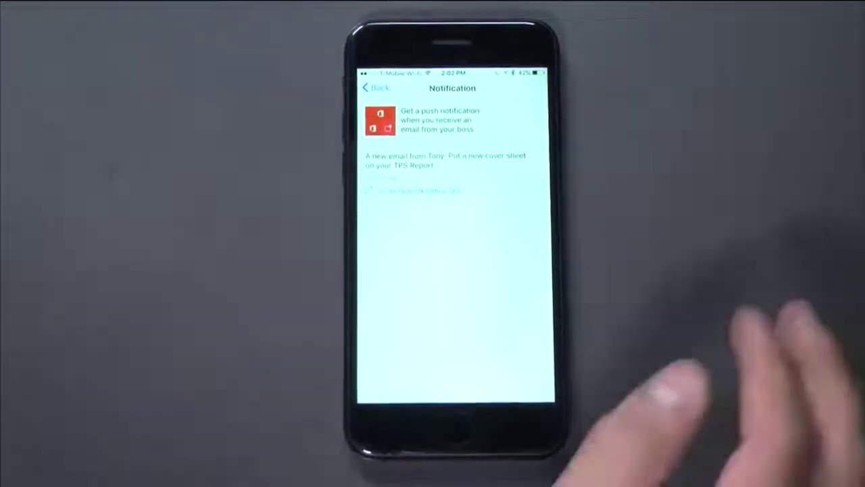
- In the Flow mobile app, open the flow's details from its push notification and choose its run history
click(534, 120)
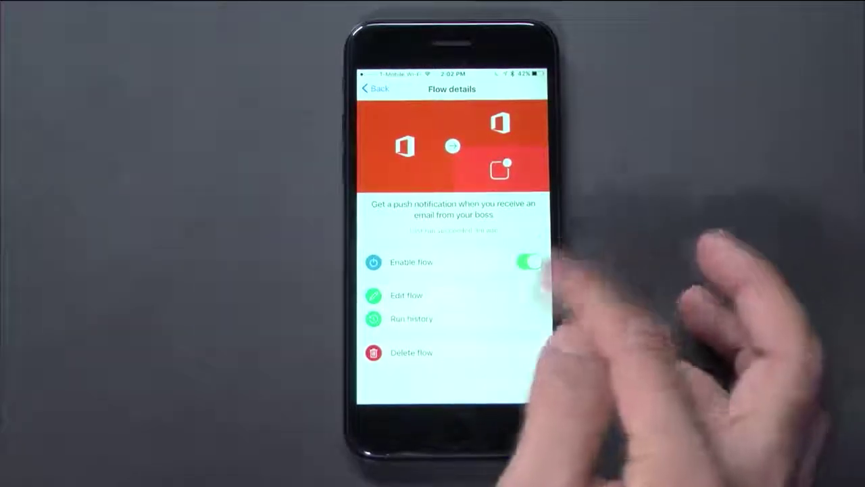
click(521, 319)
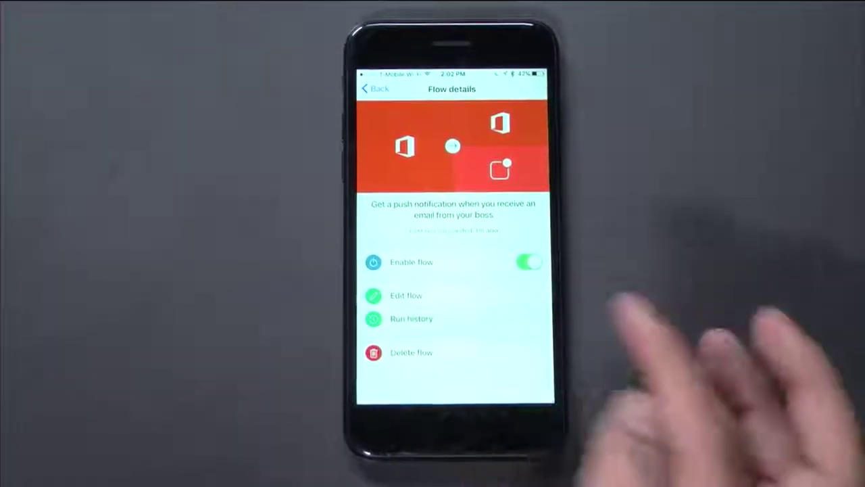